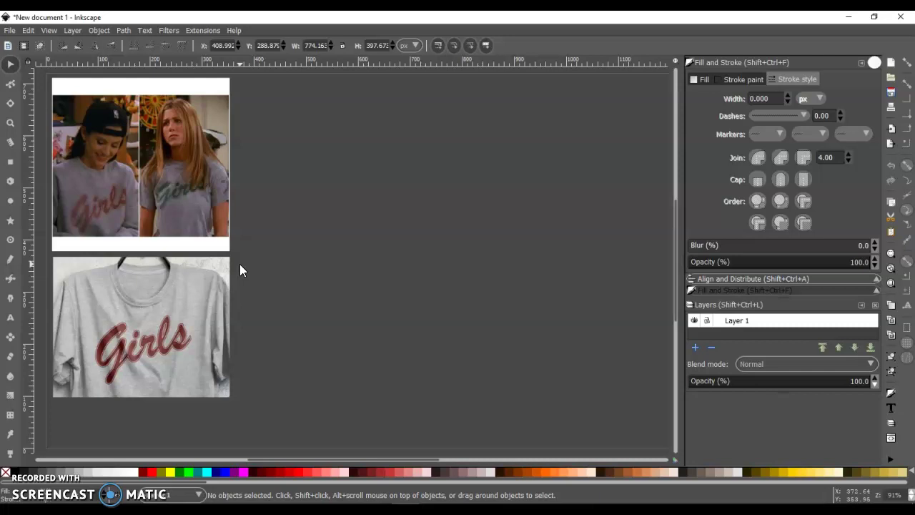
Add the text "Girls" in the empty canvas area beside the reference photos.
{"action": "left_click", "coordinate": [286, 212]}
{"action": "left_click", "coordinate": [10, 318]}
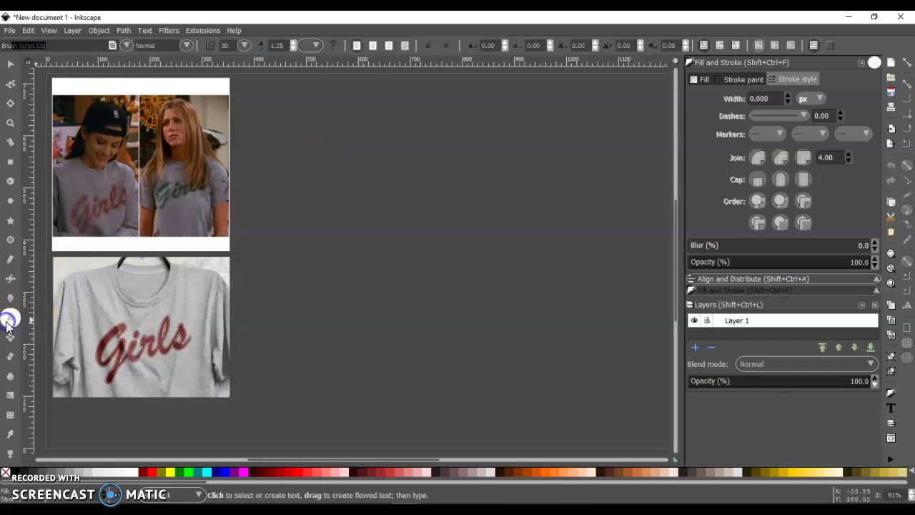
{"action": "left_click", "coordinate": [358, 223]}
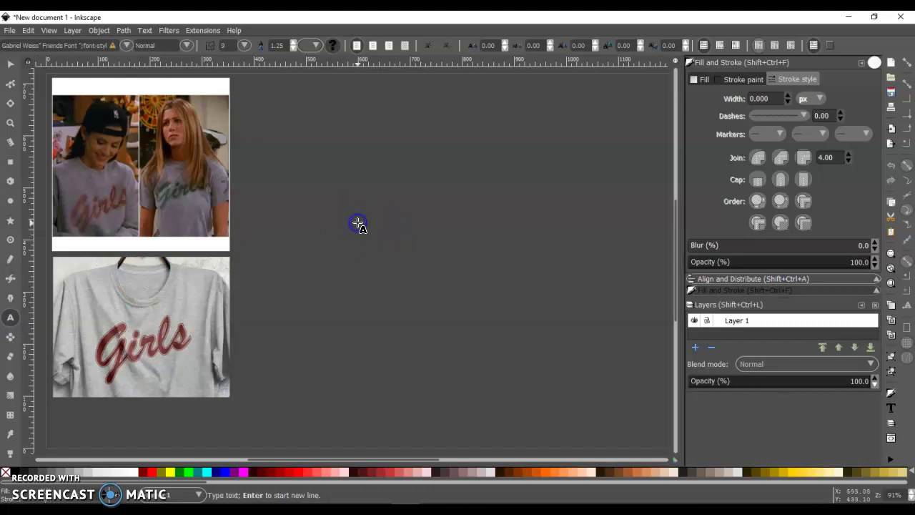
{"action": "type", "text": "Girls"}
Change the font of the whole "Girls" text to Brush Script Std.
{"action": "key", "text": "ctrl+a"}
{"action": "left_click", "coordinate": [56, 45]}
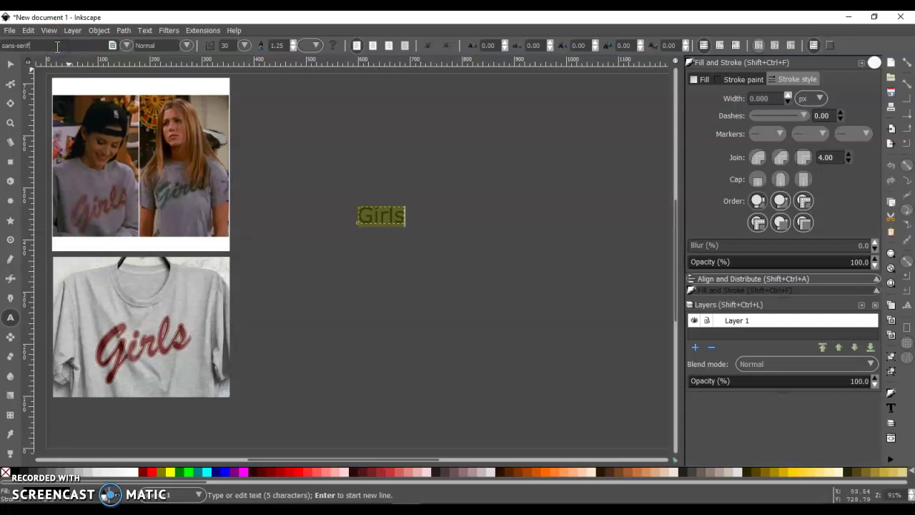
{"action": "key", "text": "ctrl+a"}
{"action": "type", "text": "brush"}
{"action": "left_click", "coordinate": [43, 57]}
Enlarge the "Girls" text to about 753 × 368 px and position it beside the reference photos.
{"action": "left_click", "coordinate": [10, 64]}
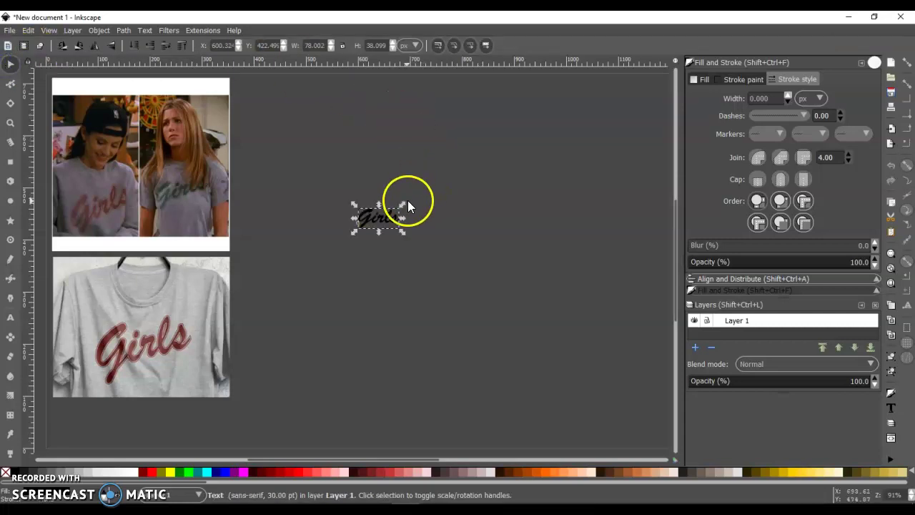
{"action": "left_click_drag", "start_coordinate": [402, 208], "coordinate": [616, 135]}
{"action": "left_click_drag", "start_coordinate": [528, 206], "coordinate": [602, 186]}
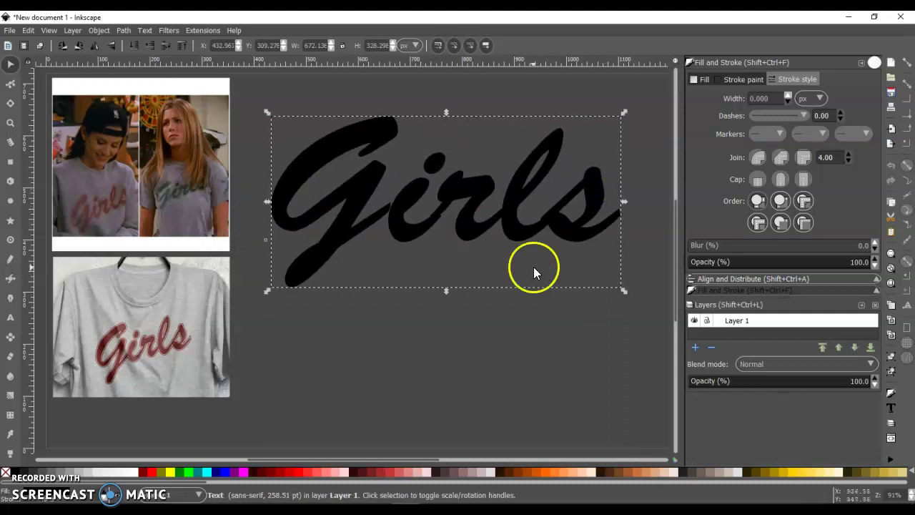
{"action": "left_click_drag", "start_coordinate": [625, 288], "coordinate": [645, 309]}
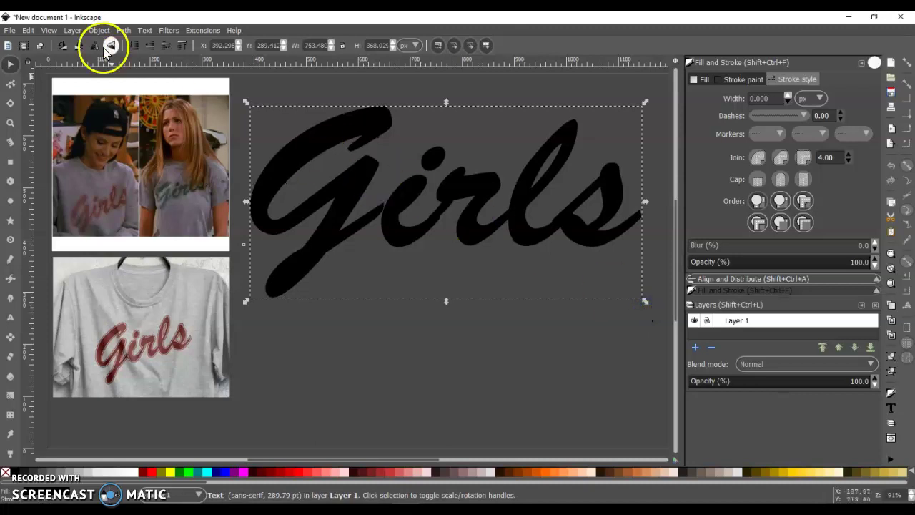
Convert the "Girls" text to paths and ungroup it into separate letters.
{"action": "left_click", "coordinate": [122, 31]}
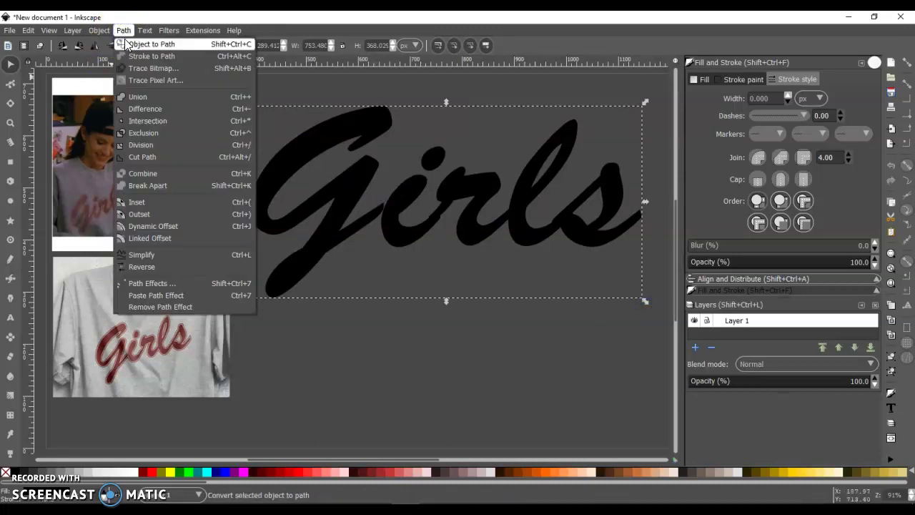
{"action": "left_click", "coordinate": [147, 44]}
{"action": "left_click", "coordinate": [99, 31]}
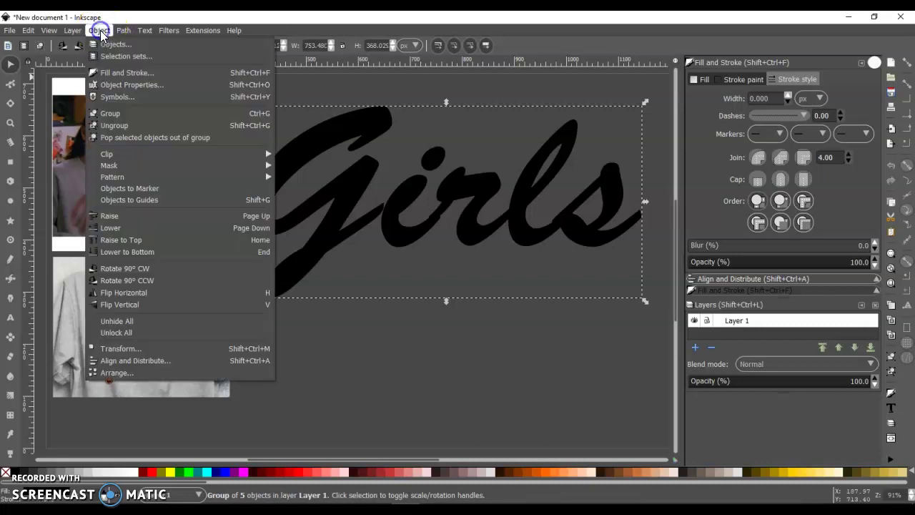
{"action": "left_click", "coordinate": [112, 126]}
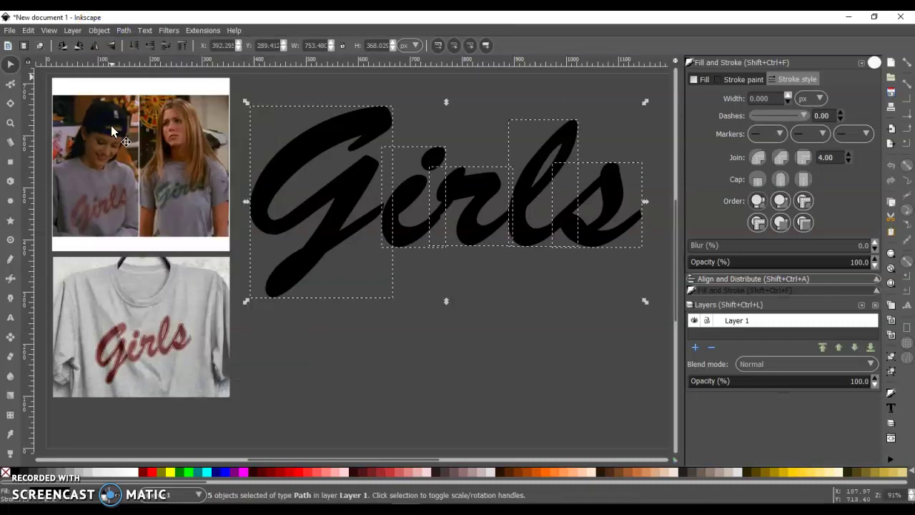
{"action": "left_click", "coordinate": [331, 348]}
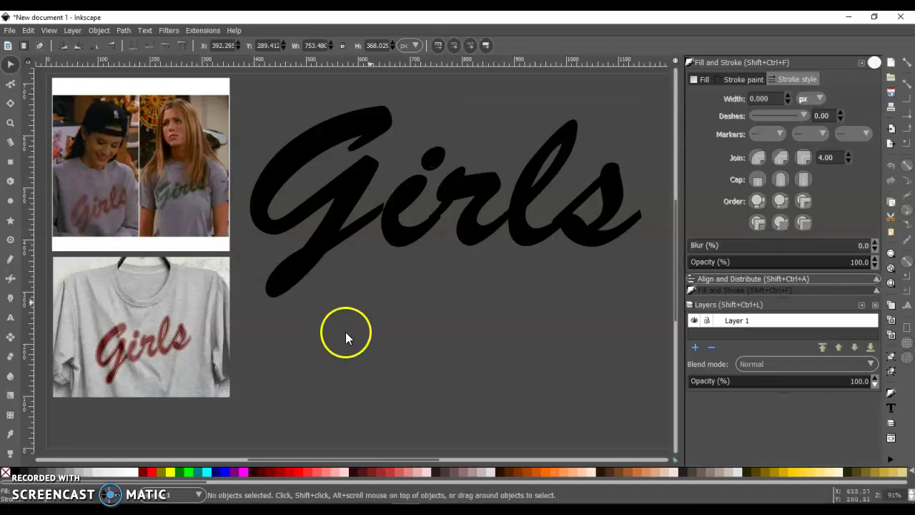
Nudge the letter G about 10 px right so it overlaps the i.
{"action": "left_click", "coordinate": [329, 237]}
{"action": "key", "text": "Right"}
{"action": "key", "text": "Right"}
{"action": "key", "text": "Right"}
{"action": "key", "text": "Right"}
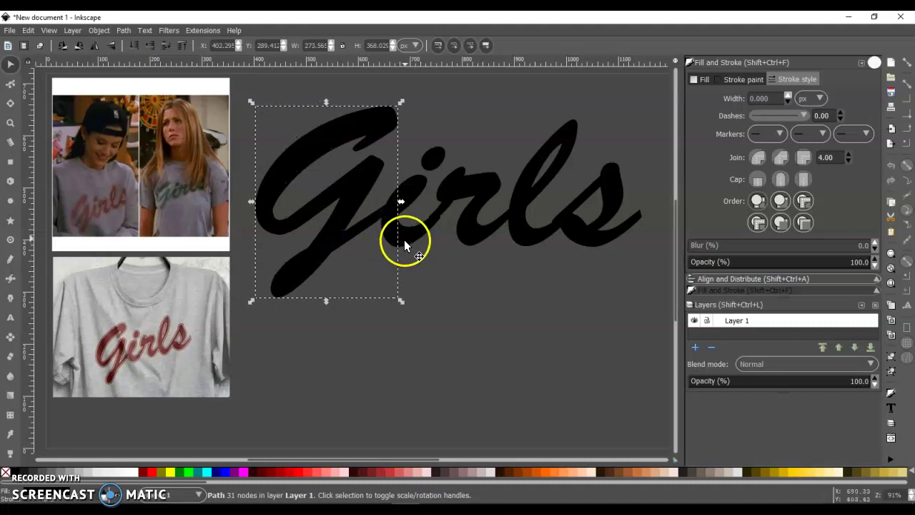
Shift the G and i together about 4 px left and 2 px up to join the r.
{"action": "left_click", "coordinate": [405, 240], "text": "shift"}
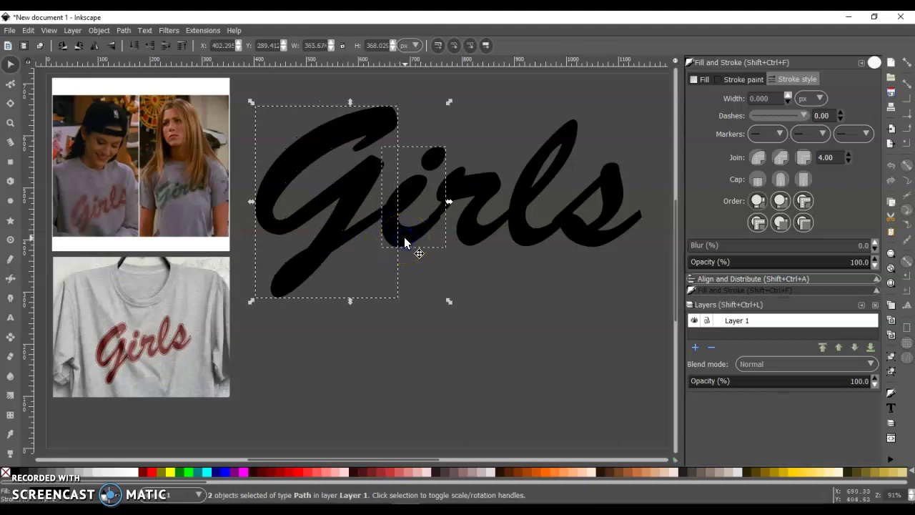
{"action": "key", "text": "Left"}
{"action": "key", "text": "Left"}
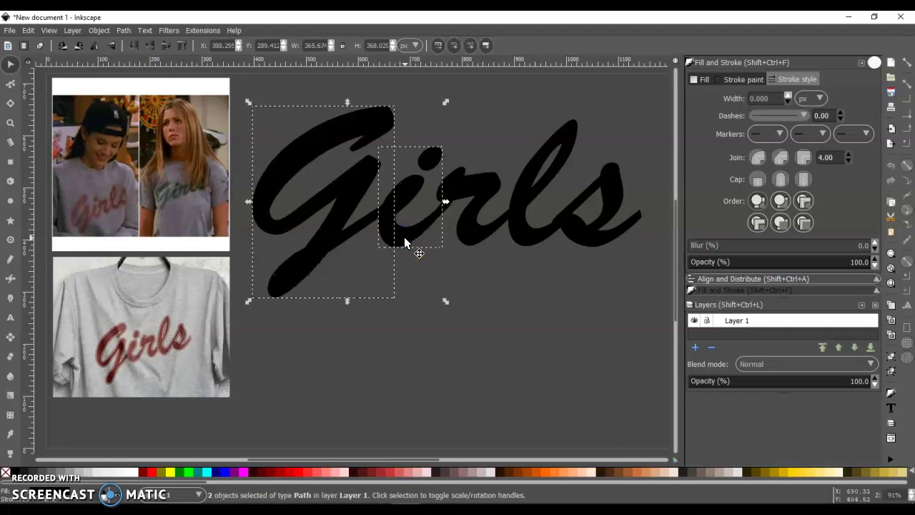
{"action": "key", "text": "Up"}
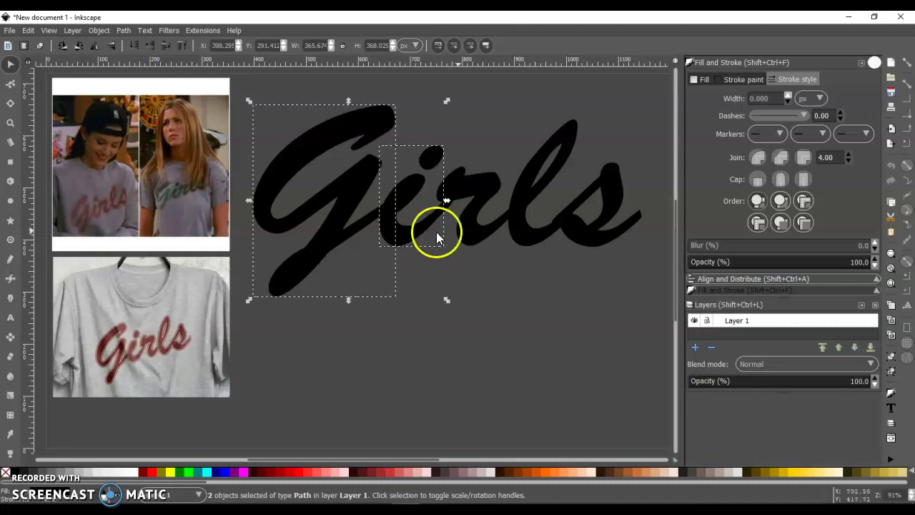
Nudge the letter s about 6 px right and 2 px down to line up its join with the l.
{"action": "left_click", "coordinate": [584, 229]}
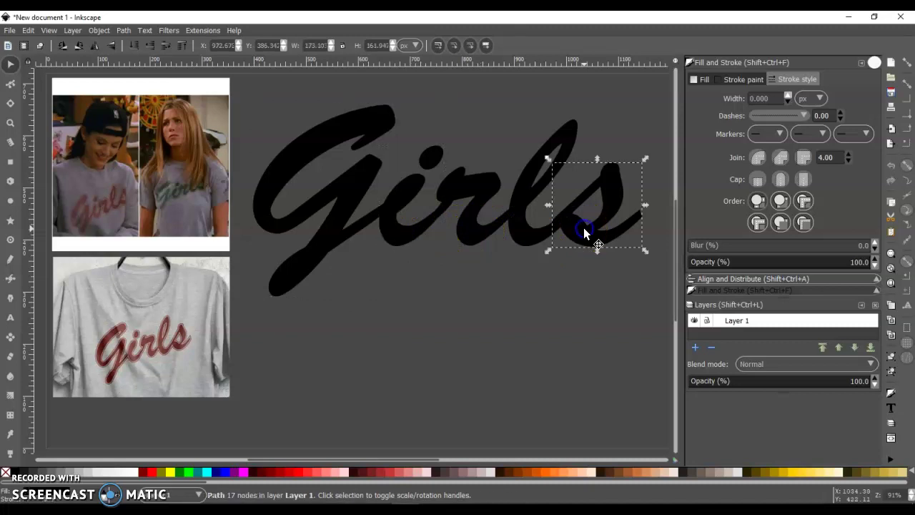
{"action": "key", "text": "Right"}
{"action": "key", "text": "Right"}
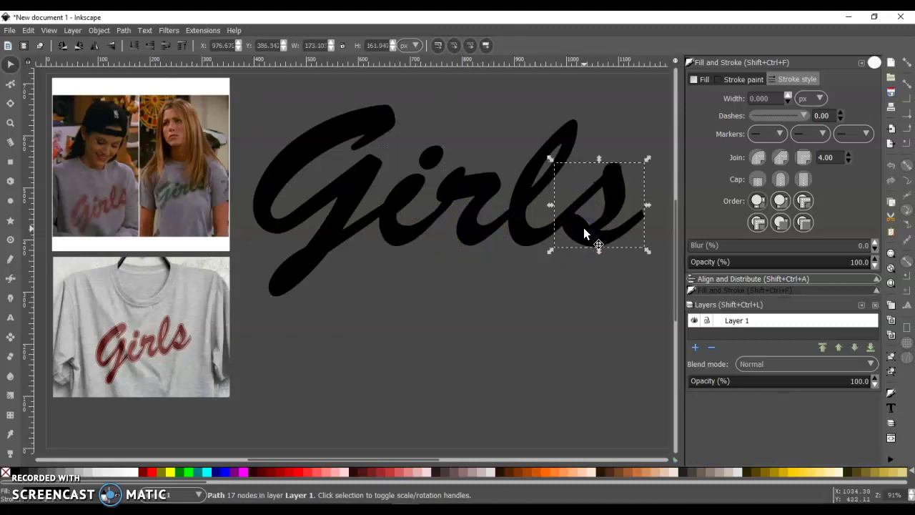
{"action": "key", "text": "Right"}
{"action": "key", "text": "Down"}
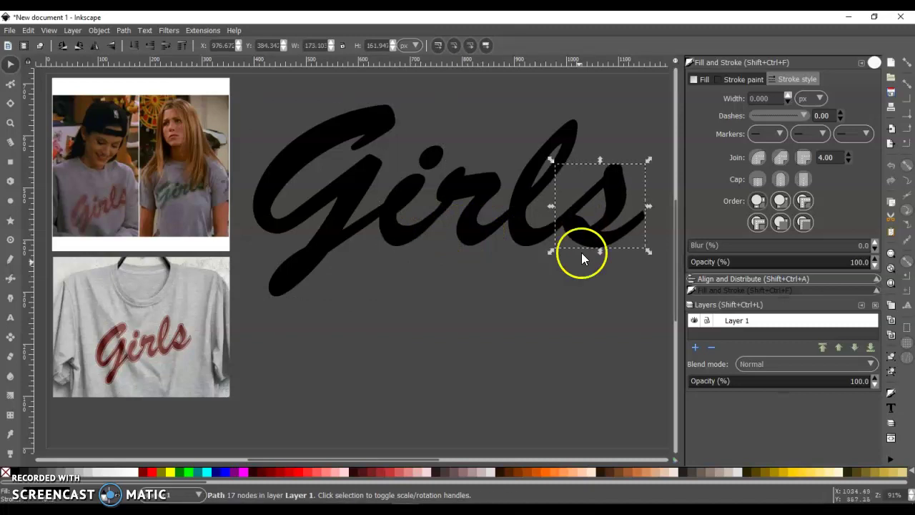
{"action": "left_click", "coordinate": [581, 252]}
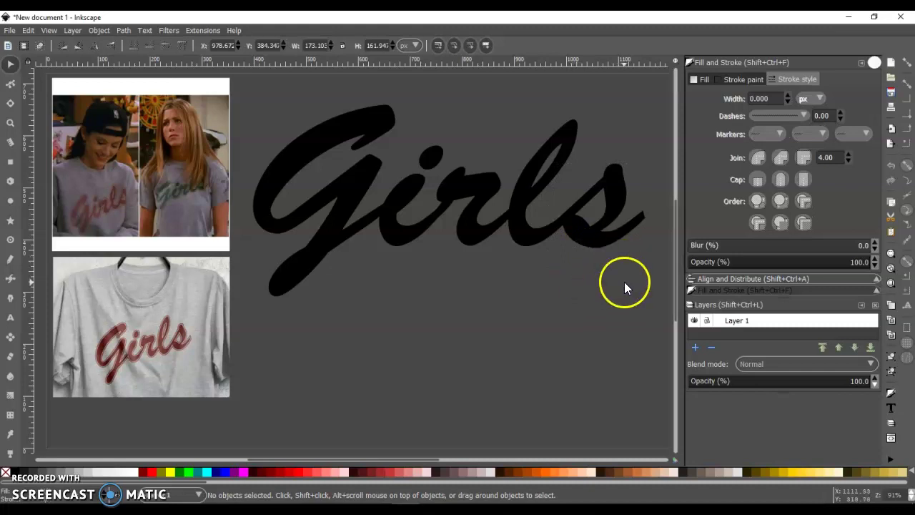
Merge all five letters of "Girls" into a single path with Union.
{"action": "left_click_drag", "start_coordinate": [651, 267], "coordinate": [261, 77]}
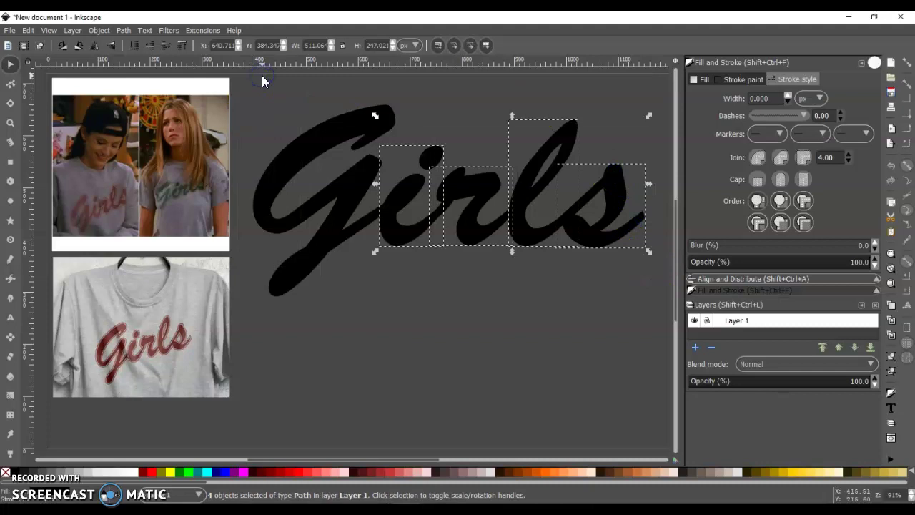
{"action": "left_click", "coordinate": [295, 156], "text": "shift"}
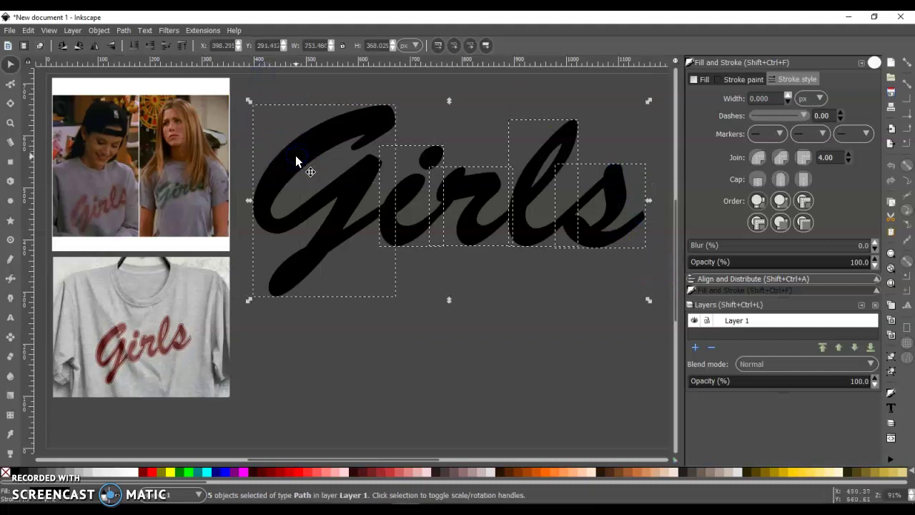
{"action": "left_click", "coordinate": [123, 30]}
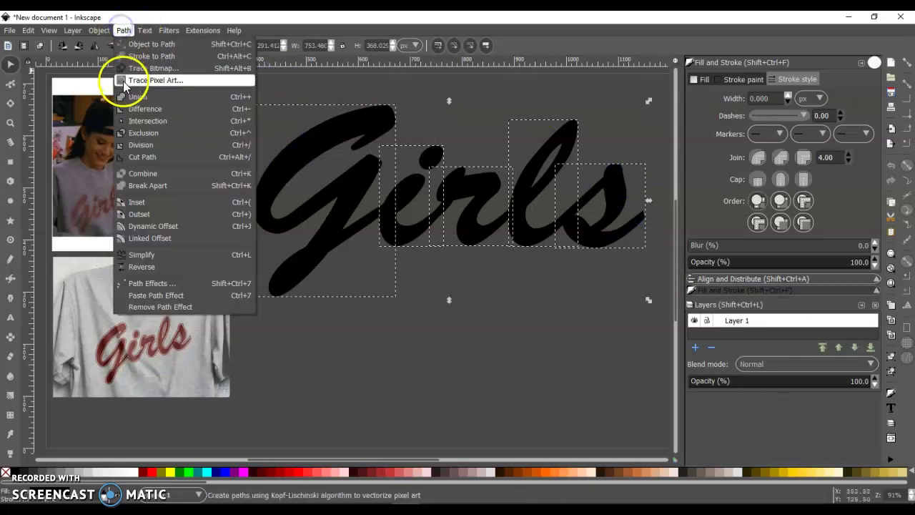
{"action": "left_click", "coordinate": [130, 96]}
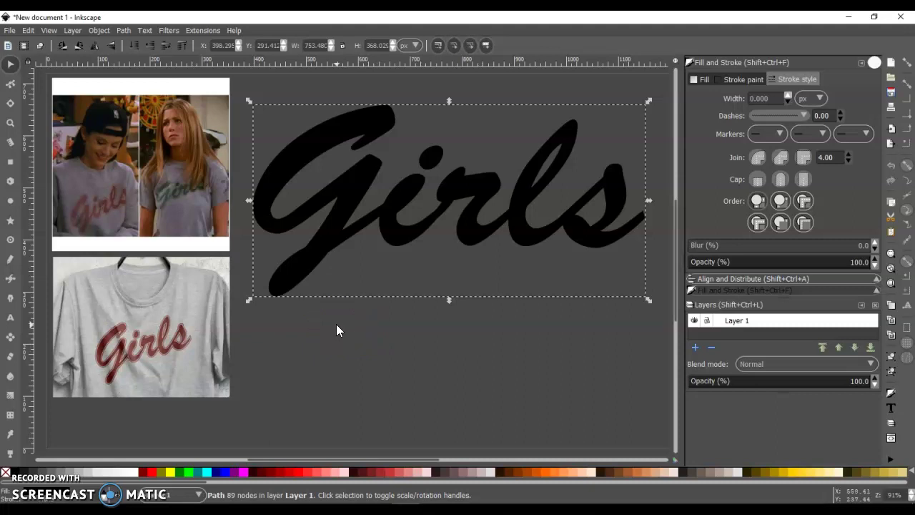
Fill the merged lettering with dark red and give a duplicate on top a bright red fill.
{"action": "left_click", "coordinate": [262, 472]}
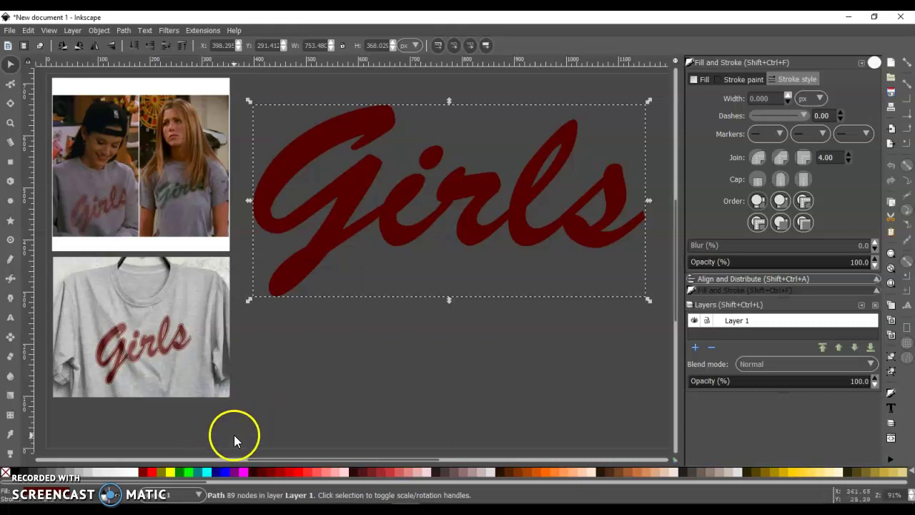
{"action": "left_click", "coordinate": [310, 473]}
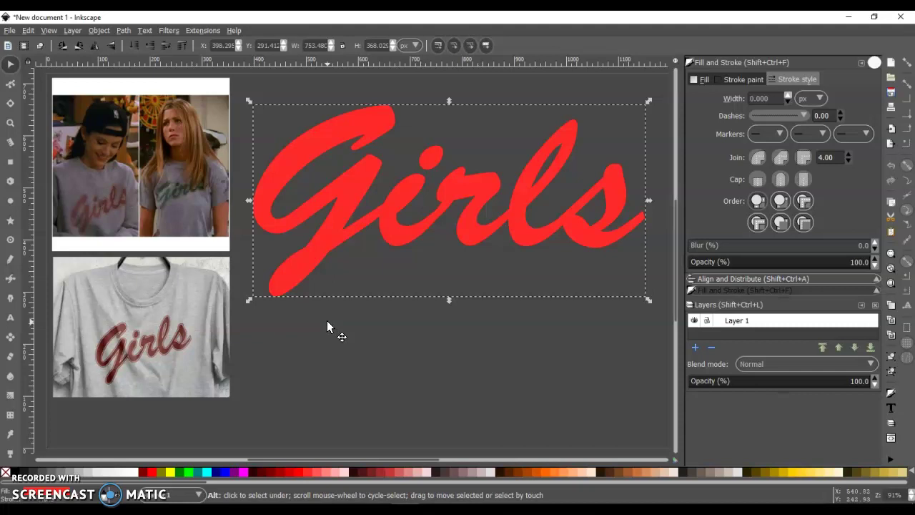
Try to outset the dark red lettering beneath the bright red copy, and undo the offset.
{"action": "left_click", "coordinate": [309, 262]}
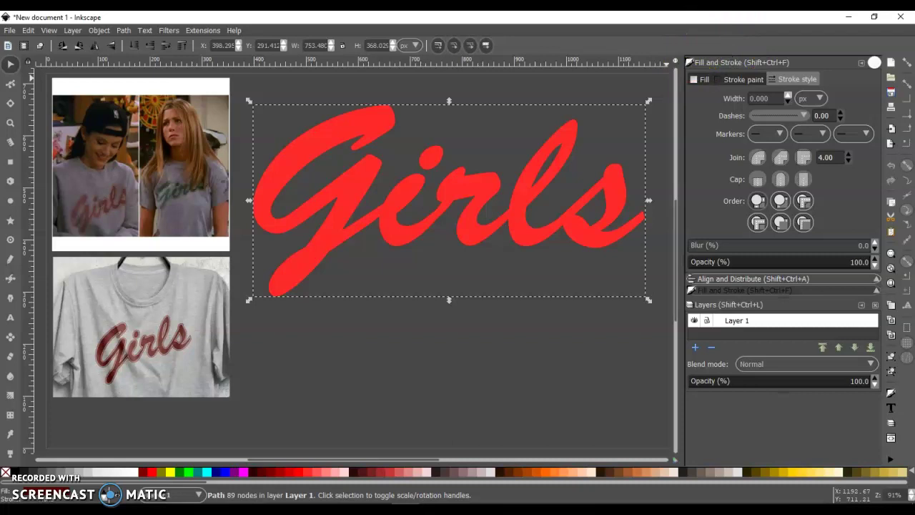
{"action": "key", "text": "ctrl"}
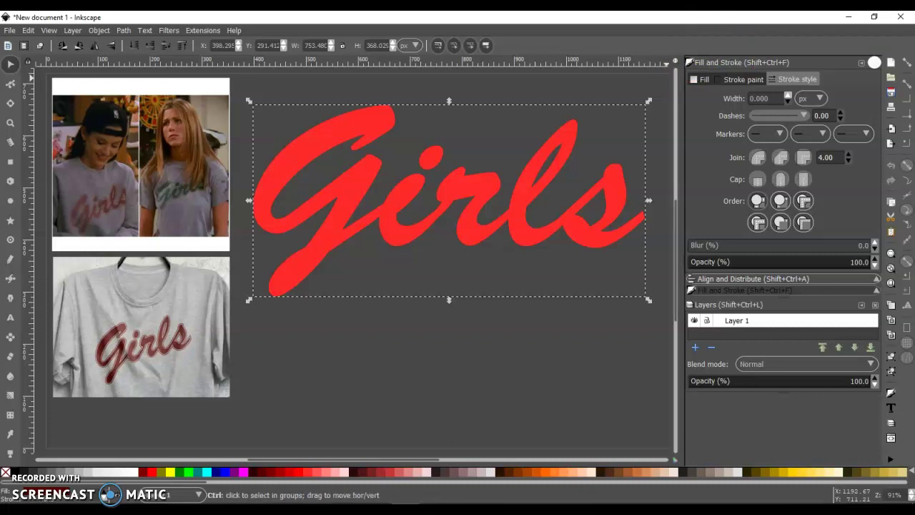
{"action": "key", "text": "ctrl+z"}
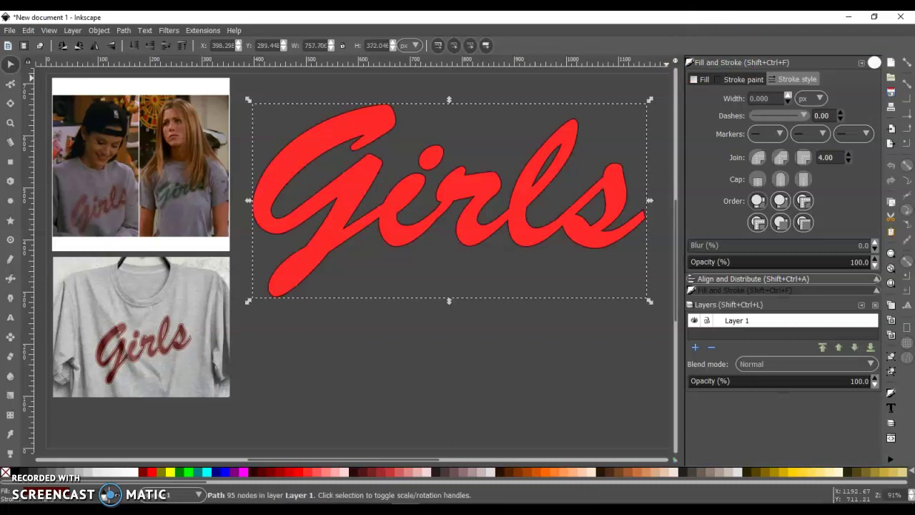
{"action": "key", "text": "ctrl+z"}
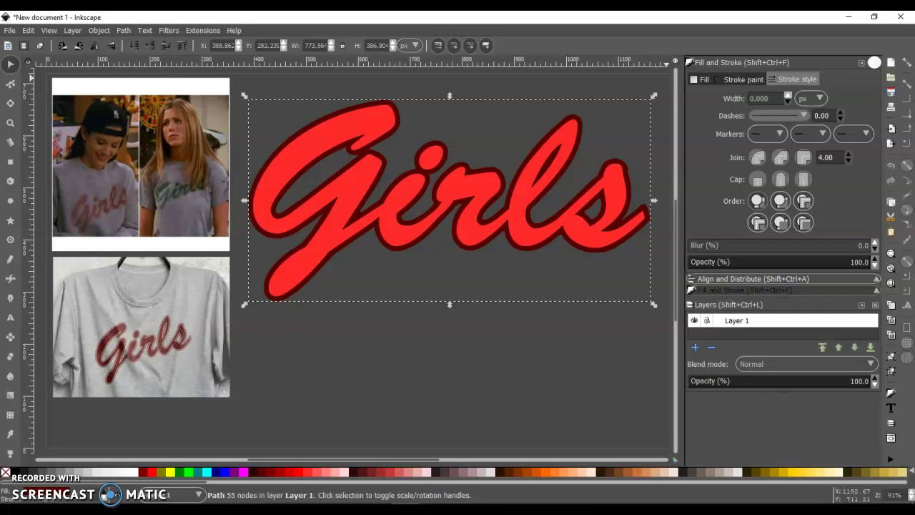
{"action": "key", "text": "ctrl+z"}
{"action": "key", "text": "ctrl+z"}
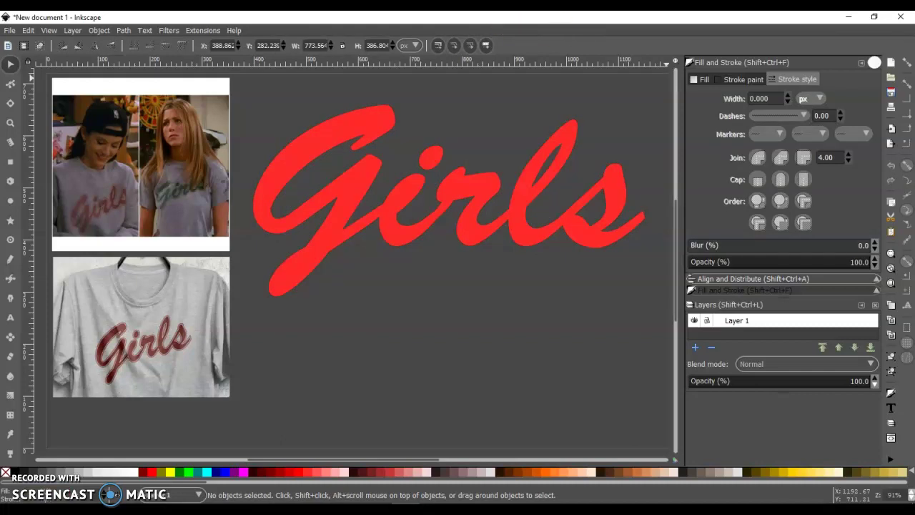
Select both stacked "Girls" paths without the reference photos and enlarge them together to about 1483 × 725 px.
{"action": "left_click", "coordinate": [400, 45]}
{"action": "key", "text": "ctrl+a"}
{"action": "left_click", "coordinate": [115, 118]}
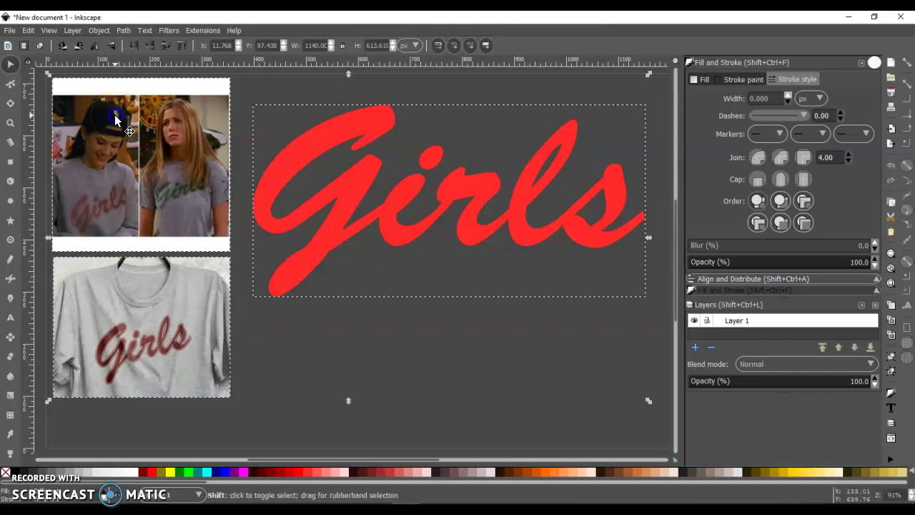
{"action": "left_click", "coordinate": [124, 263], "text": "shift"}
{"action": "left_click", "coordinate": [124, 265], "text": "shift"}
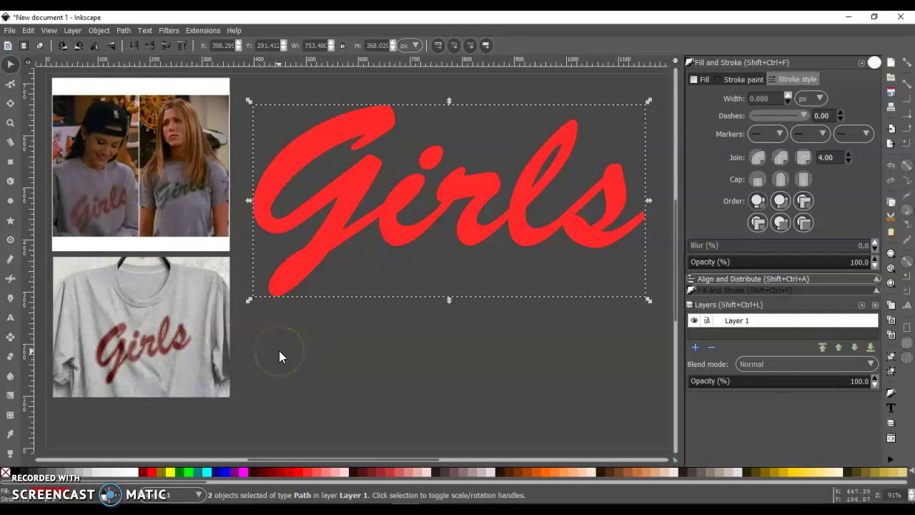
{"action": "scroll", "coordinate": [279, 351], "scroll_direction": "down", "scroll_amount": 1}
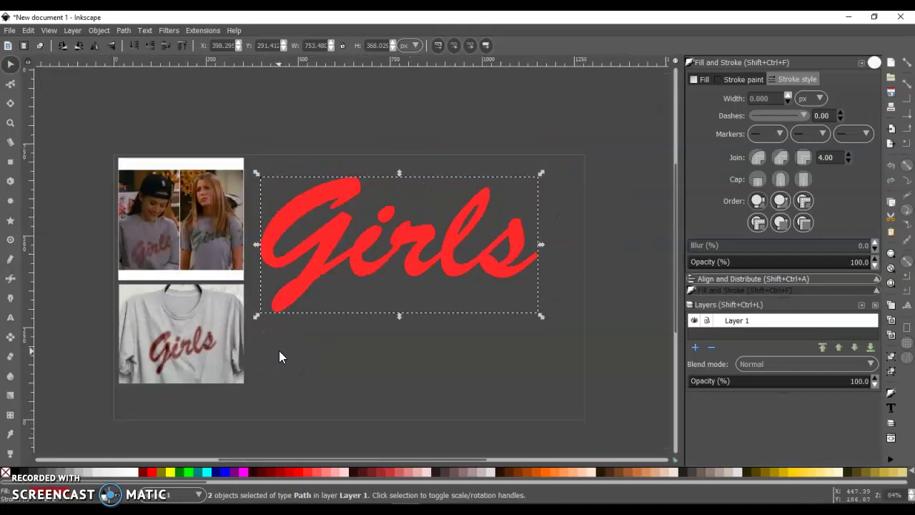
{"action": "scroll", "coordinate": [279, 350], "scroll_direction": "down", "scroll_amount": 1}
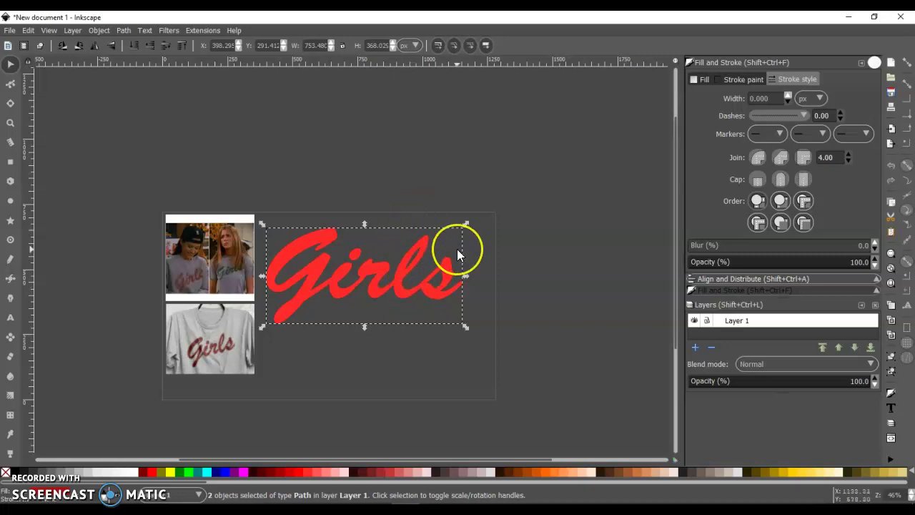
{"action": "left_click_drag", "start_coordinate": [465, 224], "coordinate": [653, 77]}
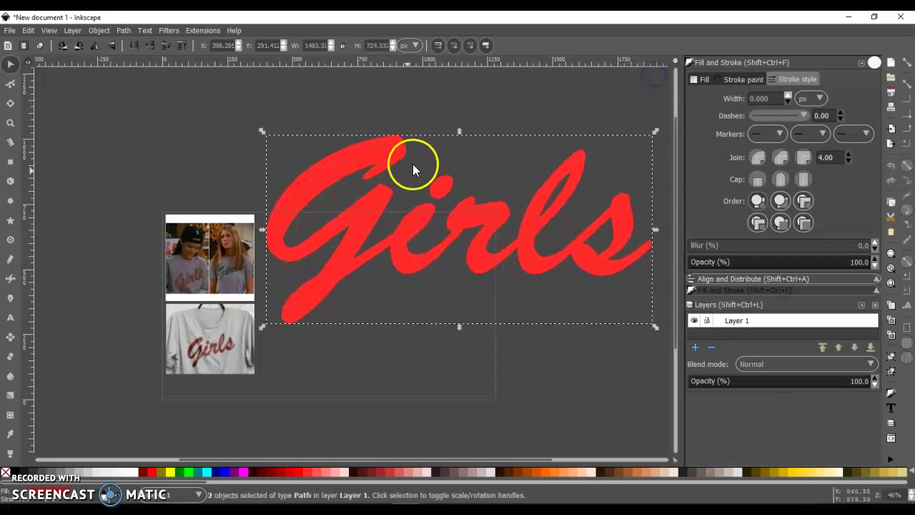
{"action": "left_click", "coordinate": [338, 348]}
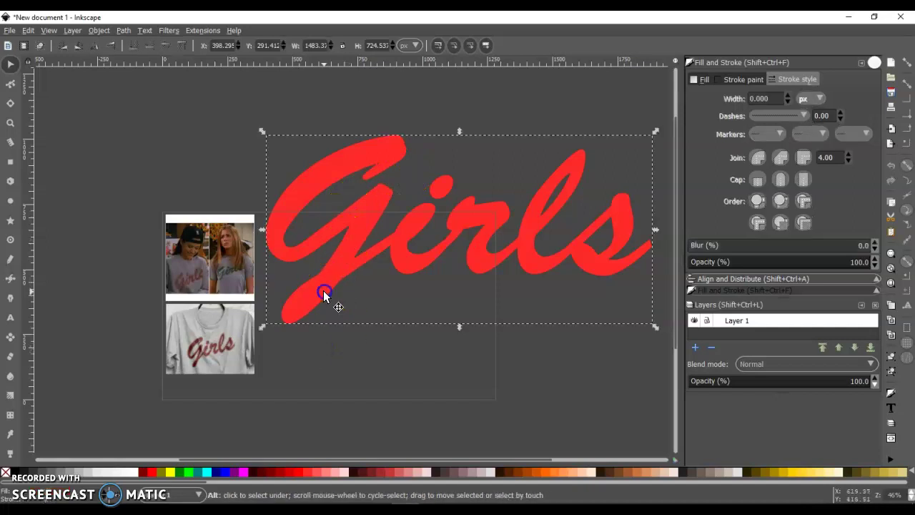
Outset the dark red lettering beneath the bright red copy twice so it extends beyond the letters.
{"action": "left_click", "coordinate": [323, 290]}
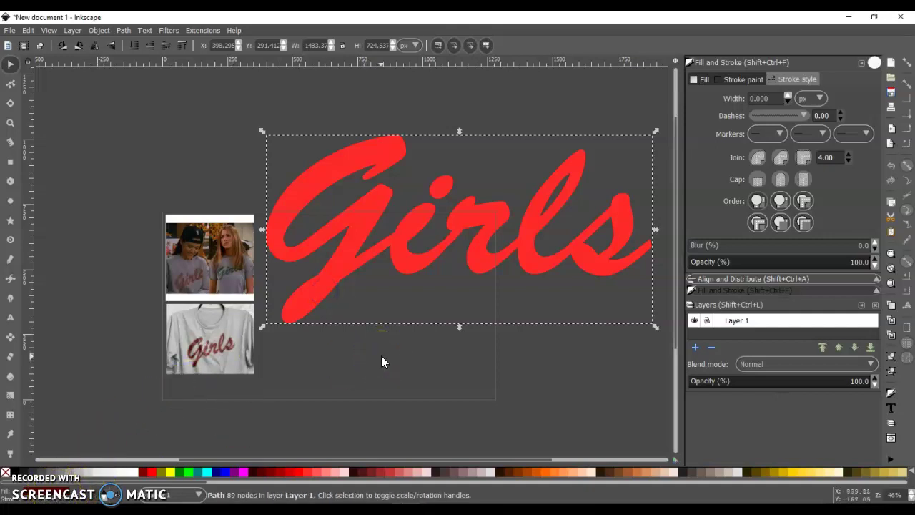
{"action": "key", "text": "ctrl+parenright"}
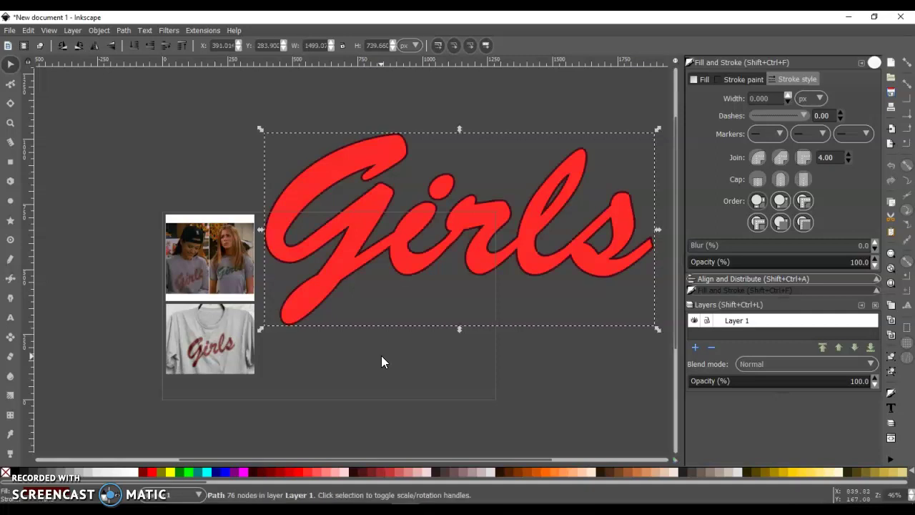
{"action": "key", "text": "ctrl+parenright"}
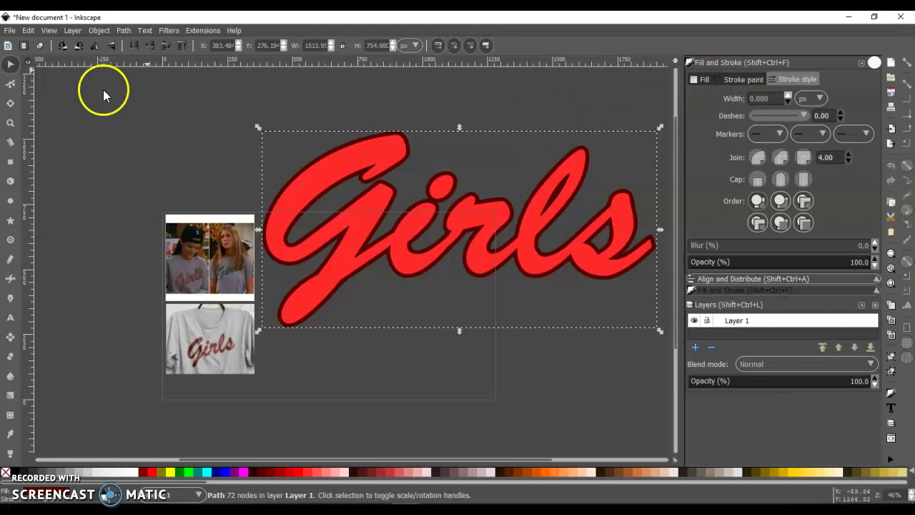
Give the outset lettering a flat black stroke and remove its fill.
{"action": "left_click", "coordinate": [874, 62]}
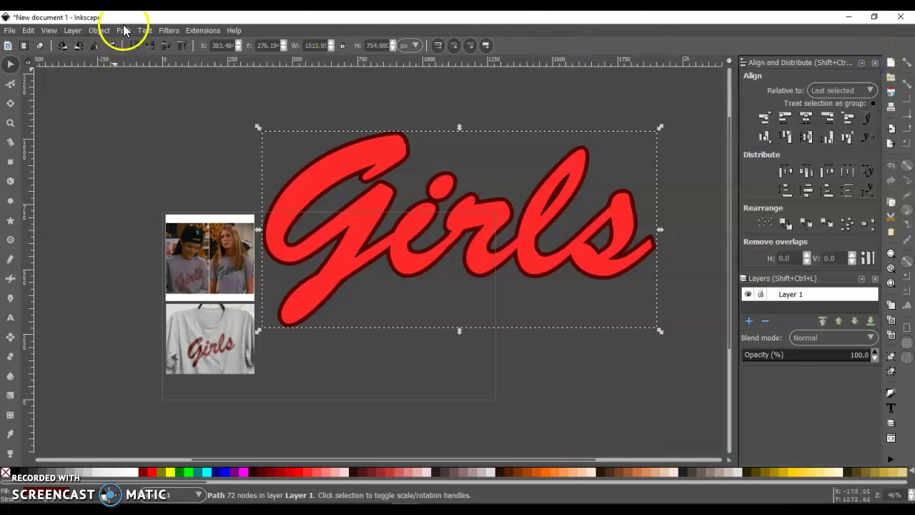
{"action": "left_click", "coordinate": [99, 32]}
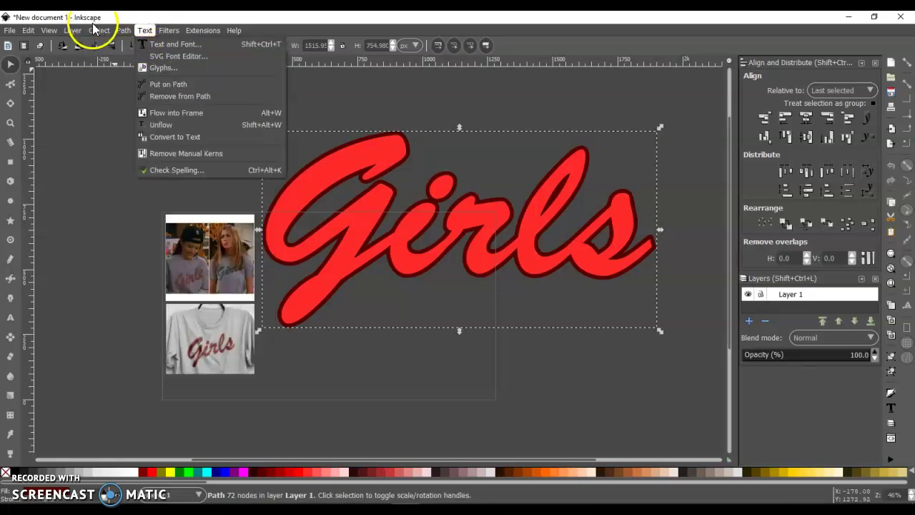
{"action": "left_click", "coordinate": [118, 72]}
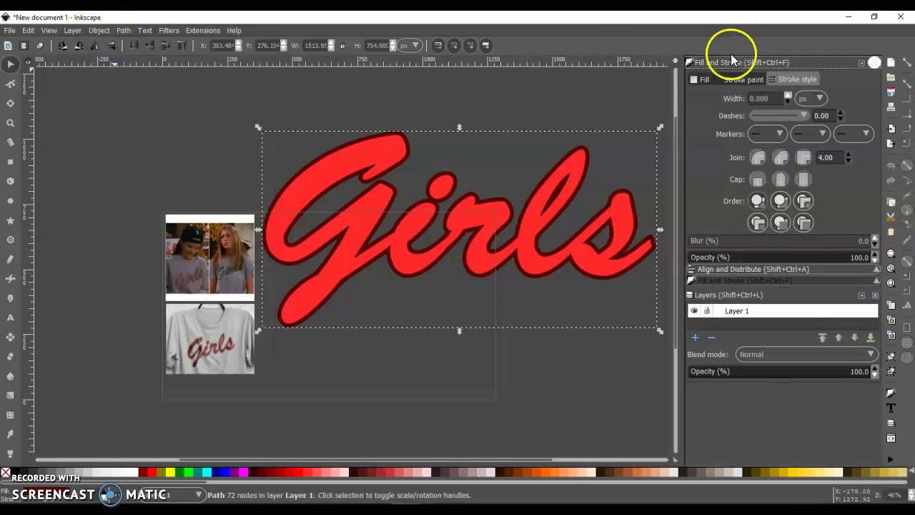
{"action": "left_click", "coordinate": [732, 80]}
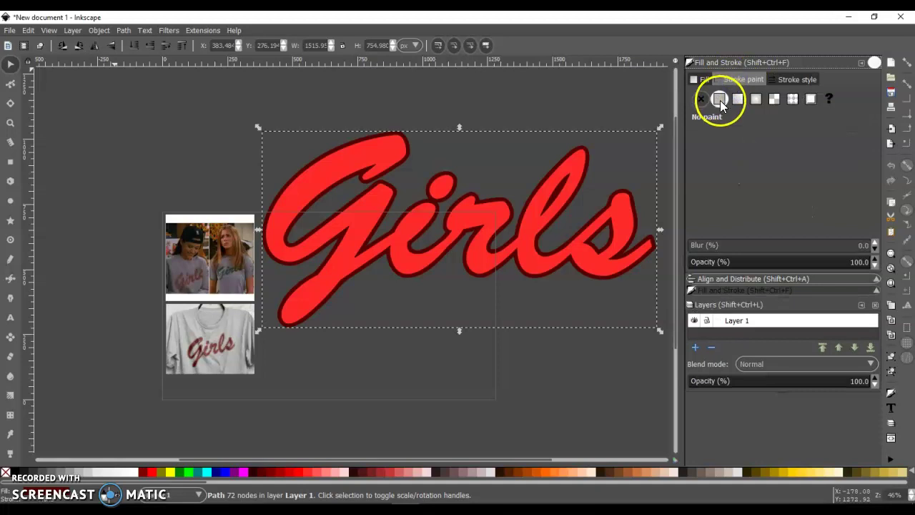
{"action": "left_click", "coordinate": [720, 101]}
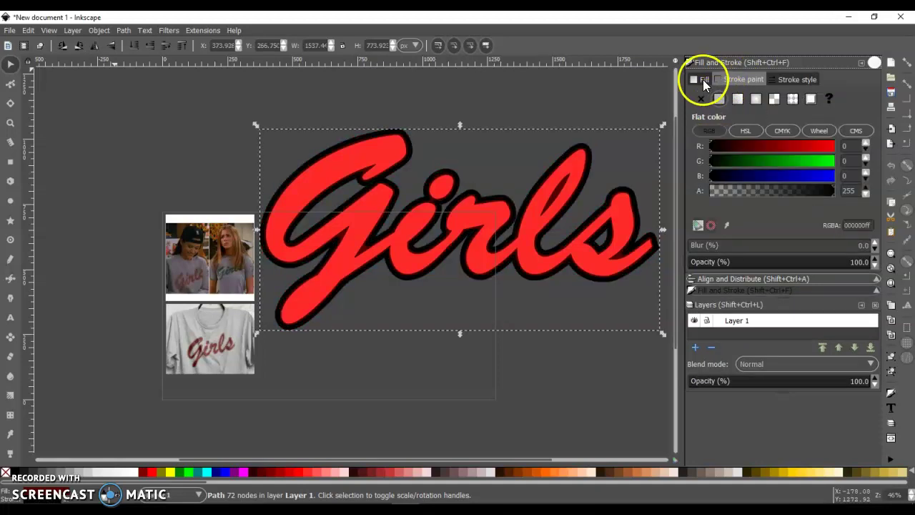
{"action": "left_click", "coordinate": [701, 80]}
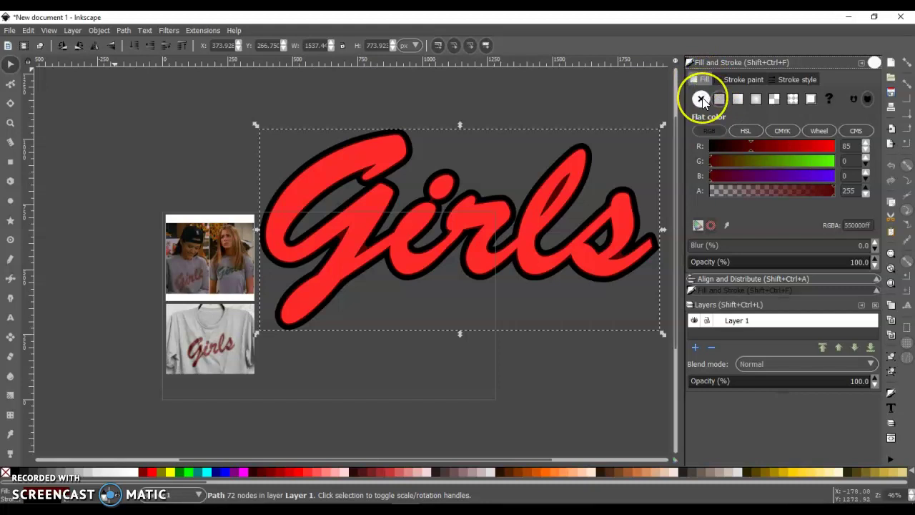
{"action": "left_click", "coordinate": [701, 98]}
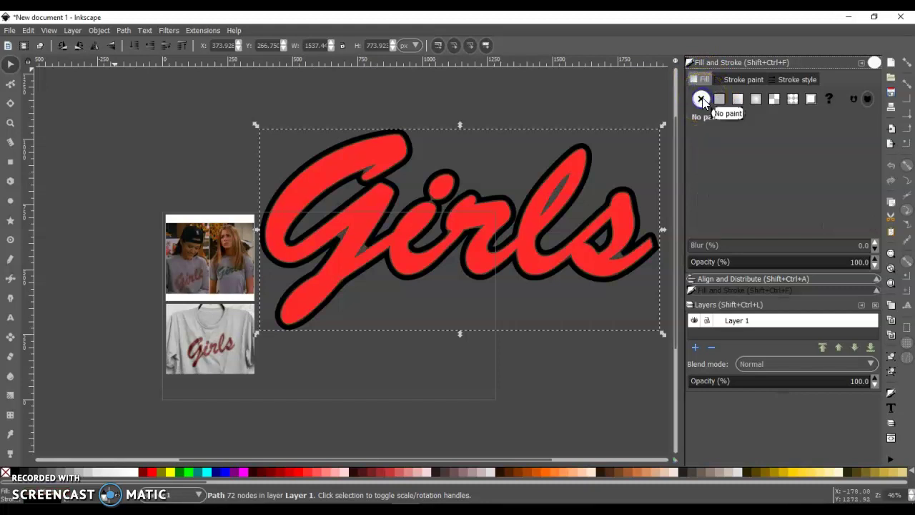
Try stroke widths of 2, 3 and 1000 px on the outline path.
{"action": "left_click", "coordinate": [792, 79]}
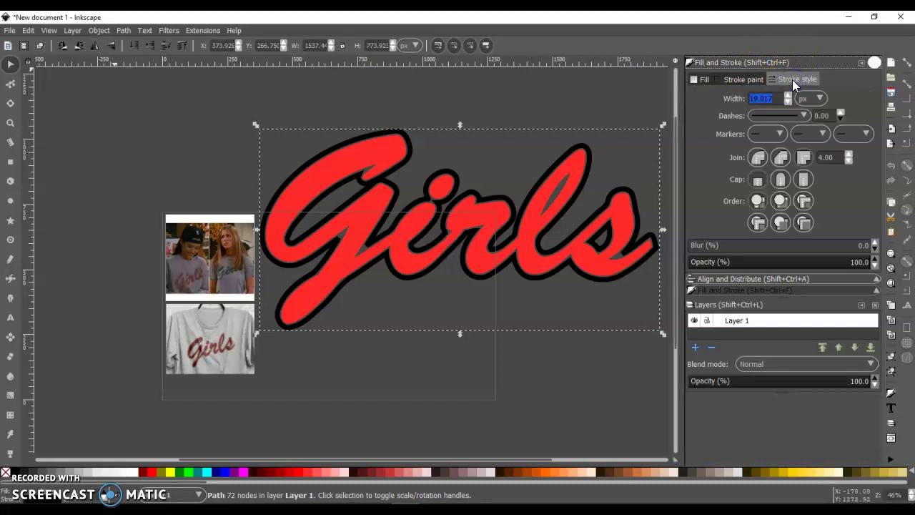
{"action": "type", "text": "2"}
{"action": "key", "text": "Return"}
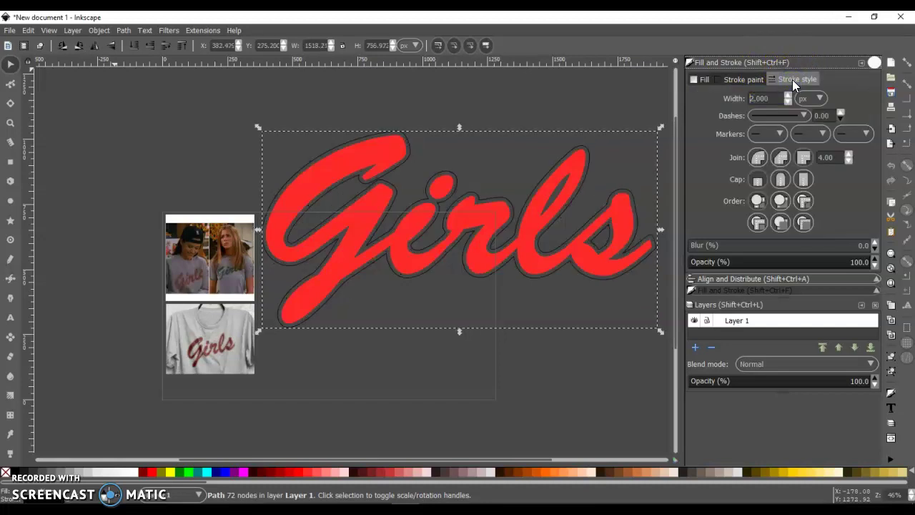
{"action": "double_click", "coordinate": [757, 98]}
{"action": "type", "text": "3"}
{"action": "key", "text": "Return"}
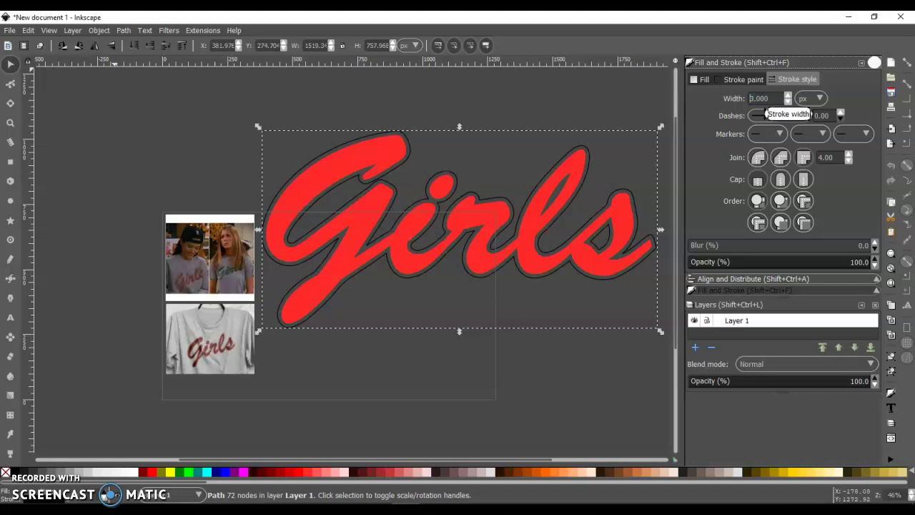
{"action": "left_click", "coordinate": [755, 98]}
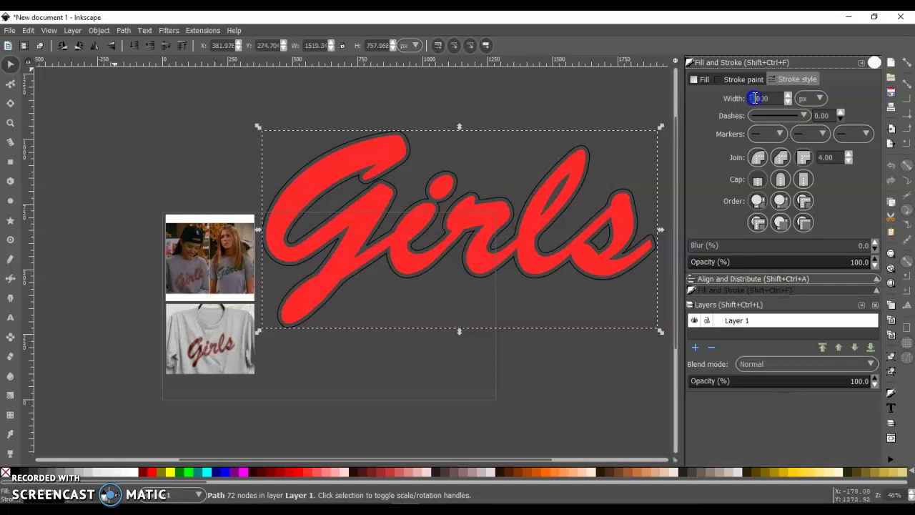
{"action": "type", "text": "1000"}
{"action": "key", "text": "Return"}
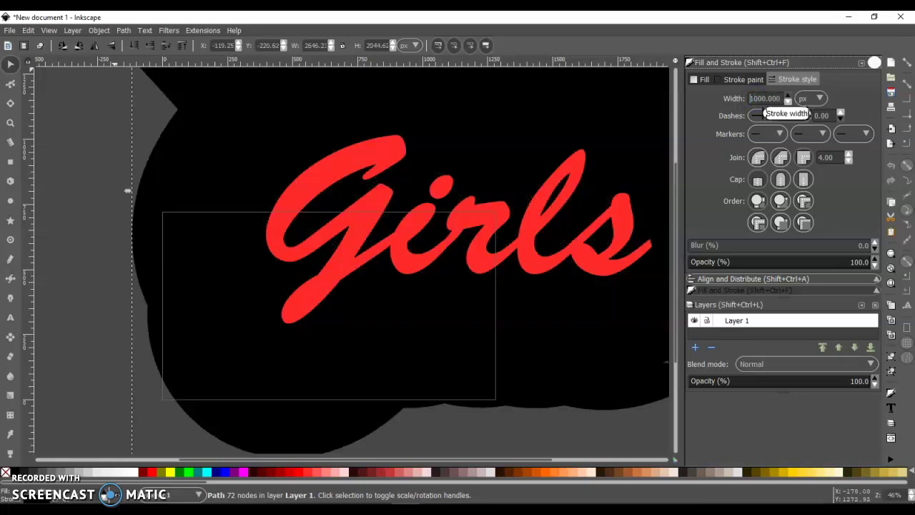
Set the outline path's stroke width to 4 px.
{"action": "double_click", "coordinate": [756, 98]}
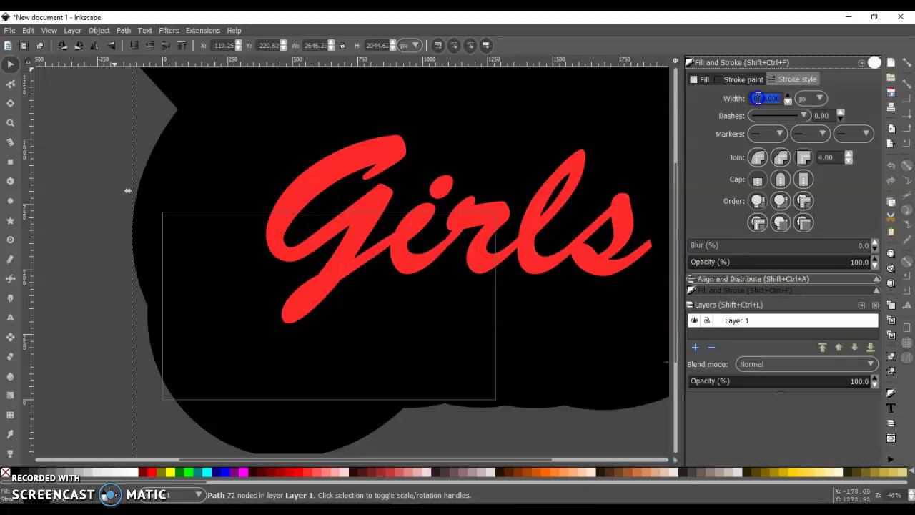
{"action": "type", "text": "4"}
{"action": "key", "text": "Return"}
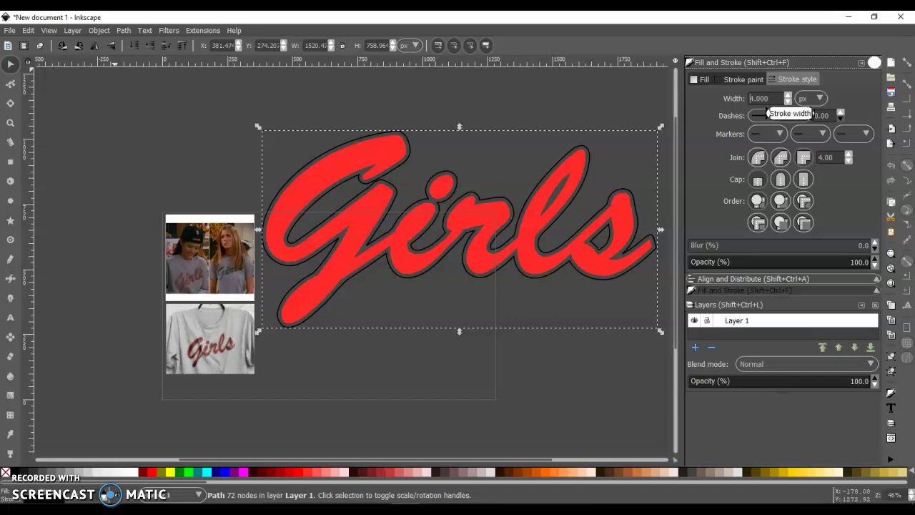
{"action": "left_click", "coordinate": [735, 80]}
{"action": "left_click", "coordinate": [736, 99]}
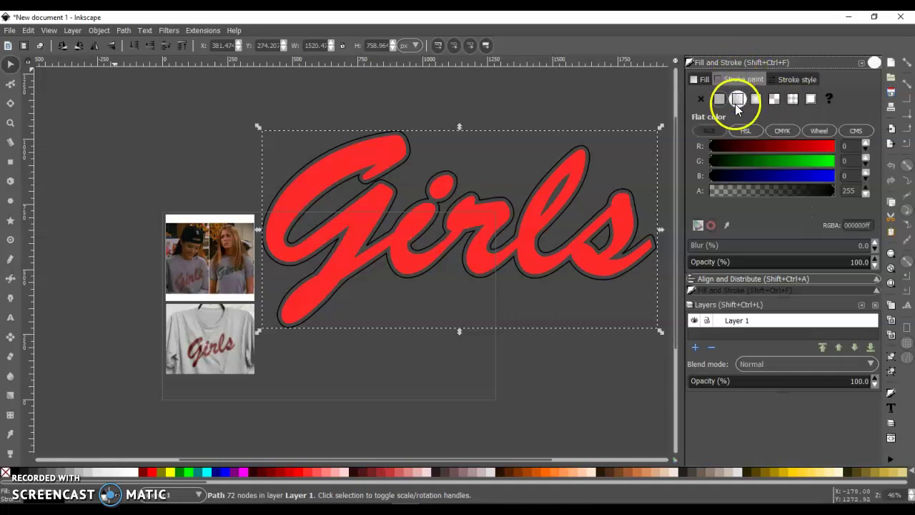
{"action": "left_click", "coordinate": [700, 99]}
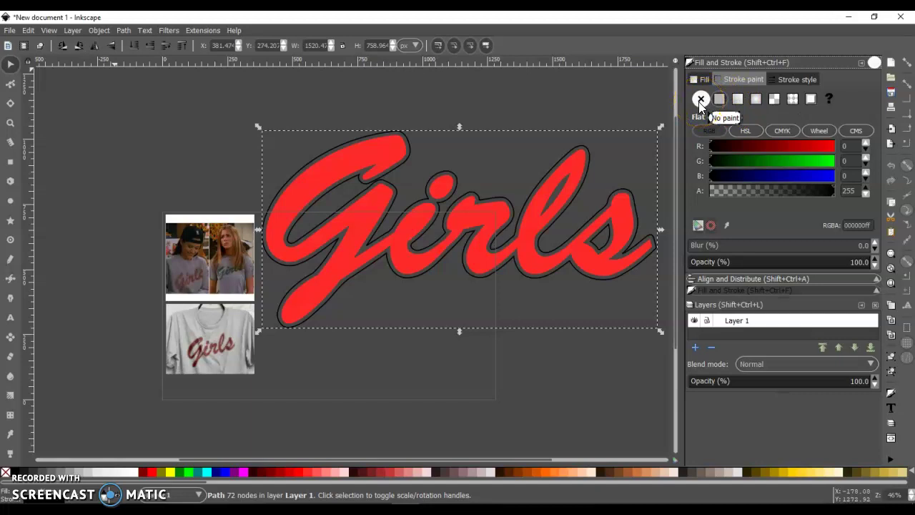
{"action": "left_click", "coordinate": [687, 161]}
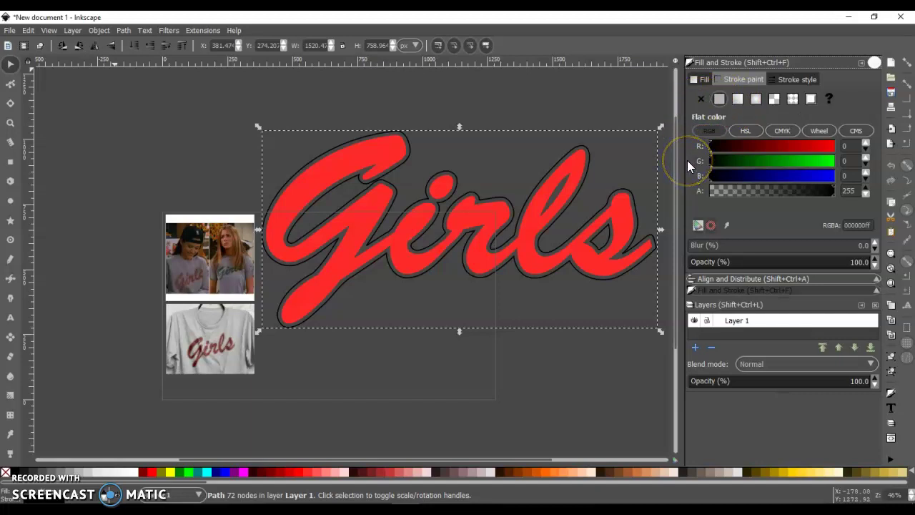
Fill the inner lettering with dark red and match the outline's stroke to it with the colour picker.
{"action": "left_click", "coordinate": [573, 181]}
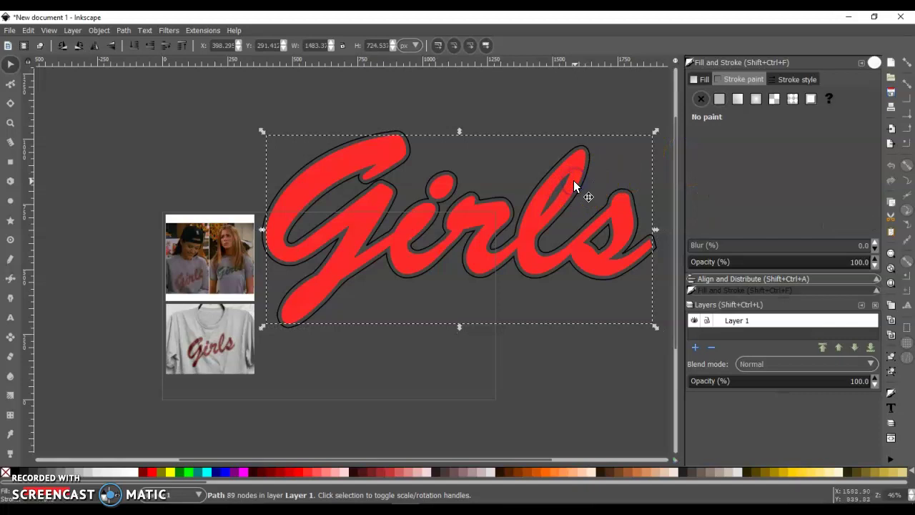
{"action": "left_click", "coordinate": [262, 475]}
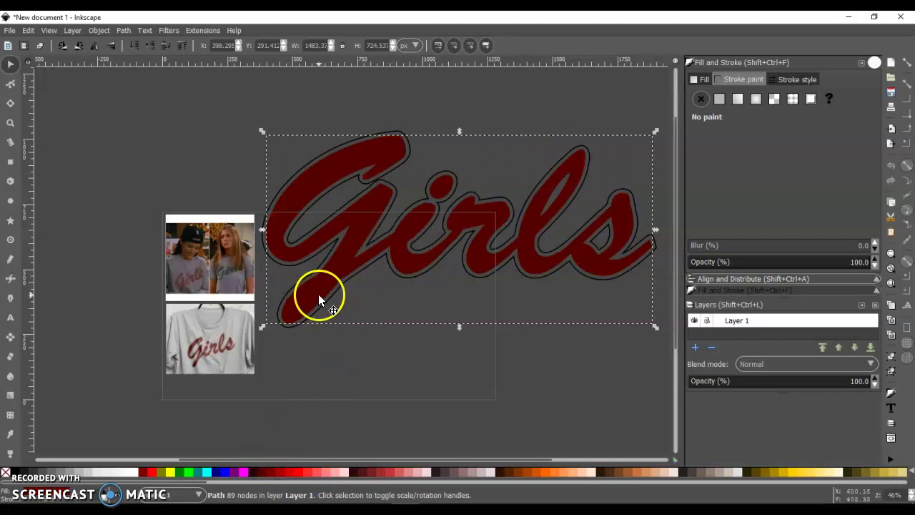
{"action": "left_click", "coordinate": [294, 327]}
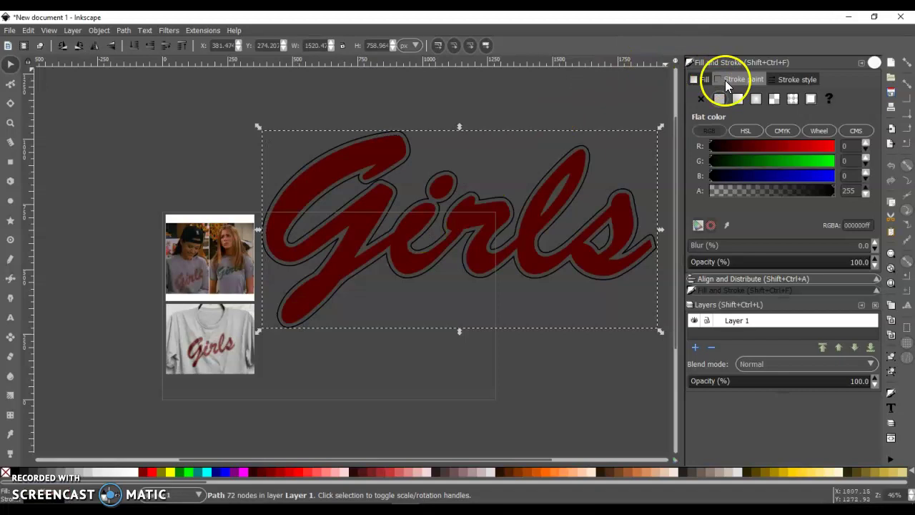
{"action": "left_click", "coordinate": [727, 225]}
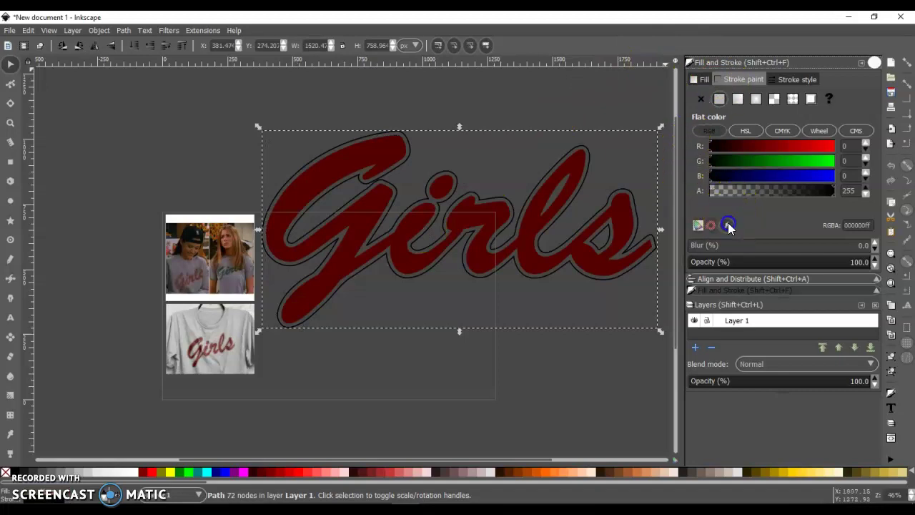
{"action": "left_click", "coordinate": [622, 216], "text": "shift"}
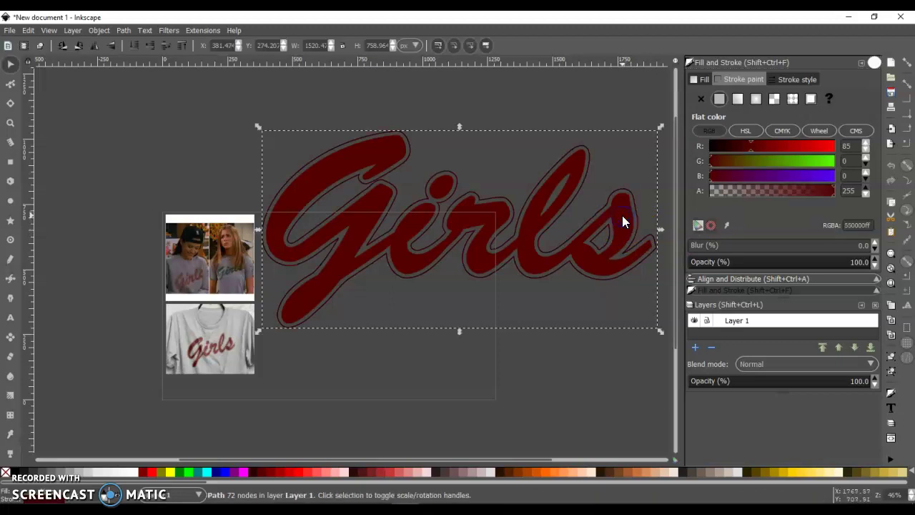
{"action": "left_click", "coordinate": [584, 113]}
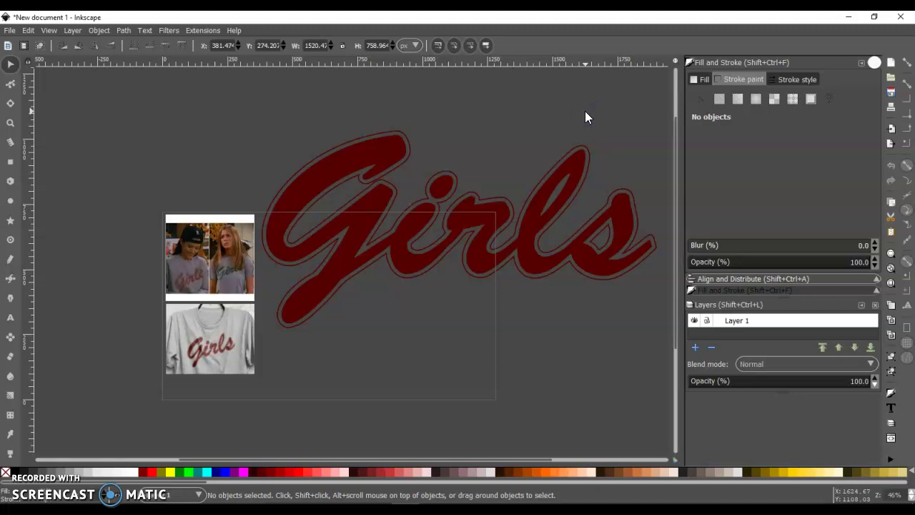
Select the lettering and its outline without the reference photos and shrink them together to about 732 × 365 px.
{"action": "left_click", "coordinate": [620, 218]}
{"action": "left_click_drag", "start_coordinate": [658, 268], "coordinate": [274, 100]}
{"action": "key", "text": "ctrl+a"}
{"action": "left_click", "coordinate": [204, 215]}
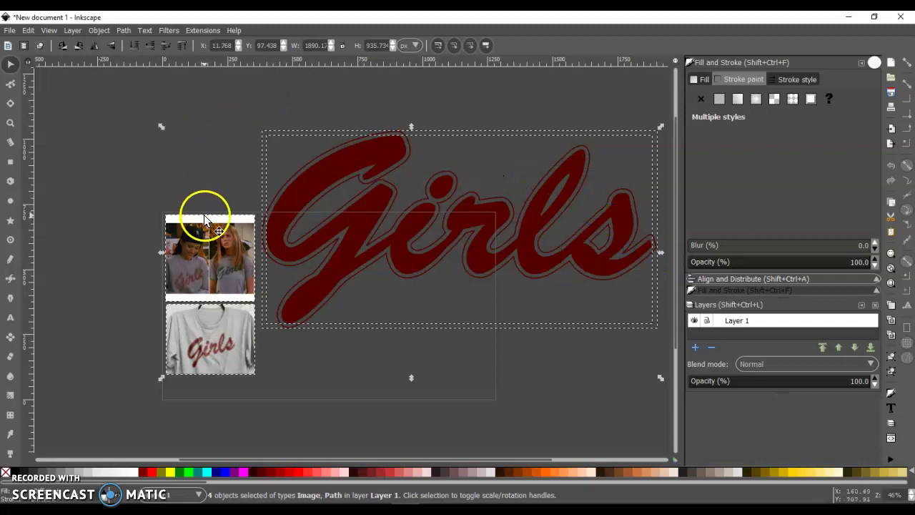
{"action": "left_click", "coordinate": [202, 245], "text": "shift"}
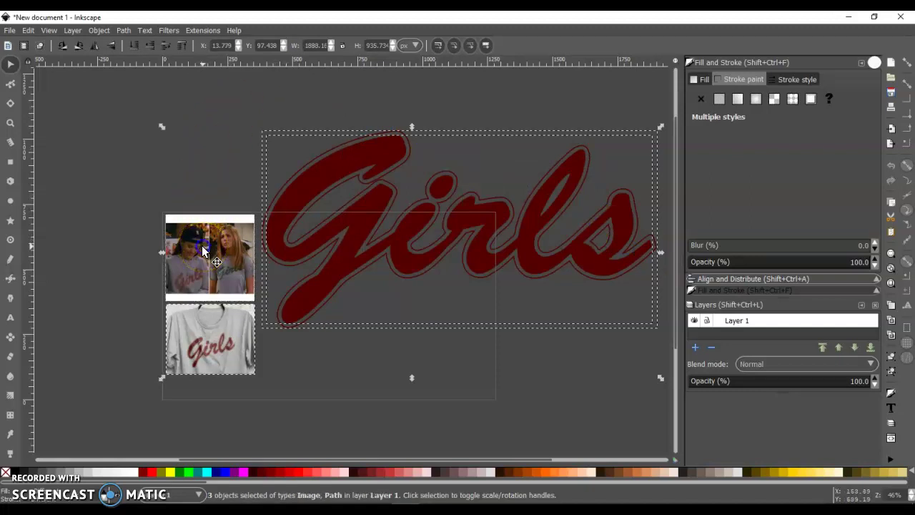
{"action": "left_click", "coordinate": [196, 331], "text": "shift"}
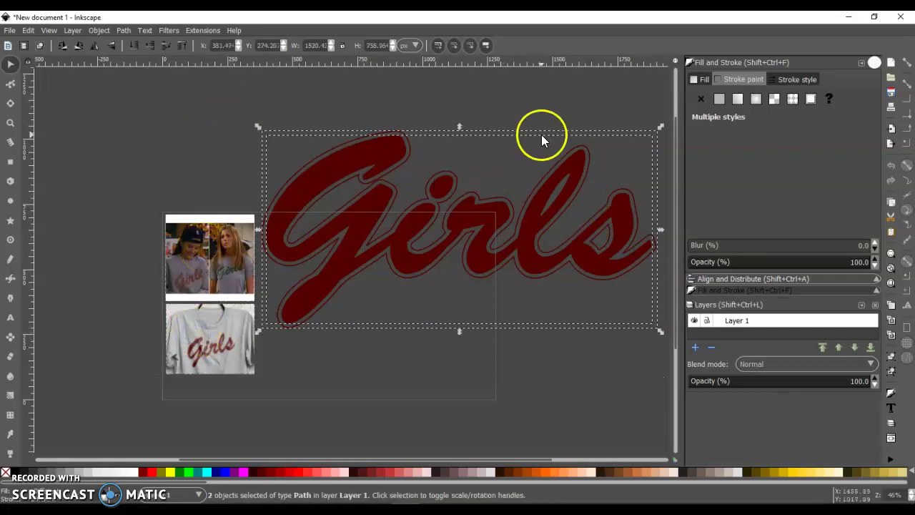
{"action": "left_click_drag", "start_coordinate": [660, 128], "coordinate": [537, 230]}
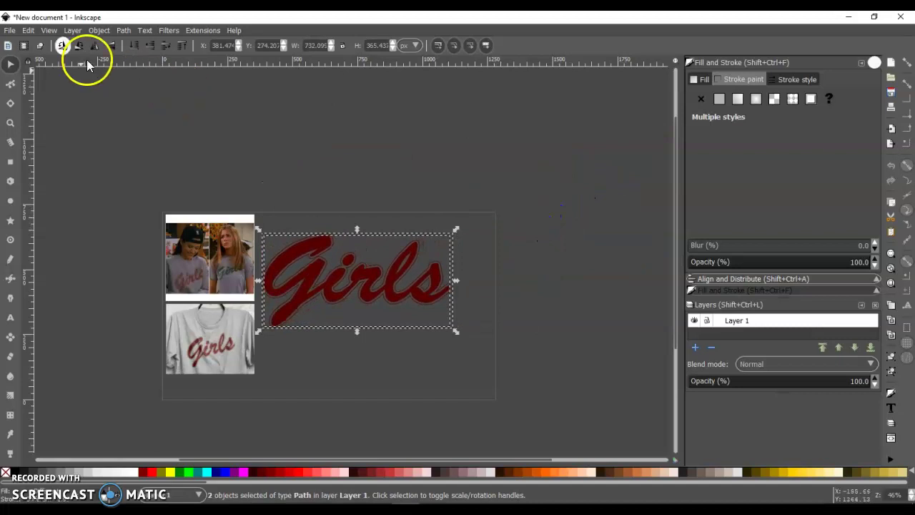
{"action": "left_click", "coordinate": [48, 29]}
{"action": "mouse_move", "coordinate": [82, 44]}
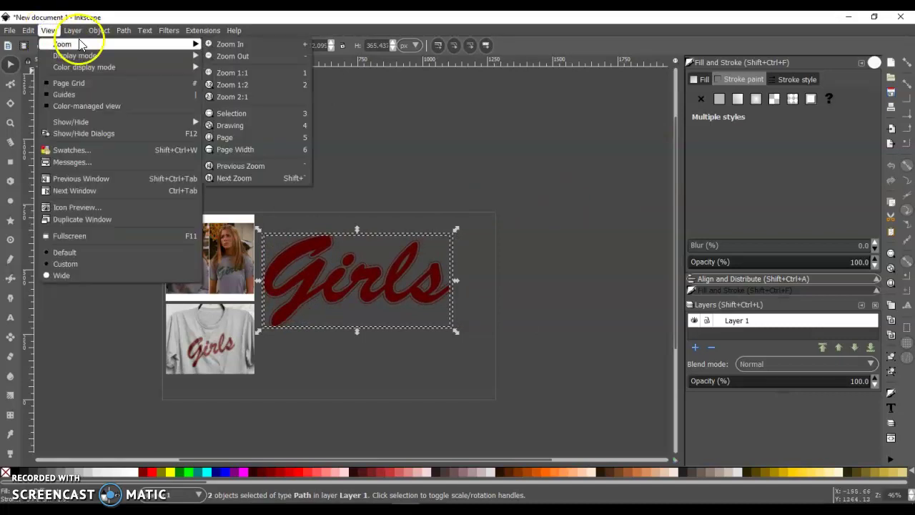
{"action": "left_click", "coordinate": [225, 138]}
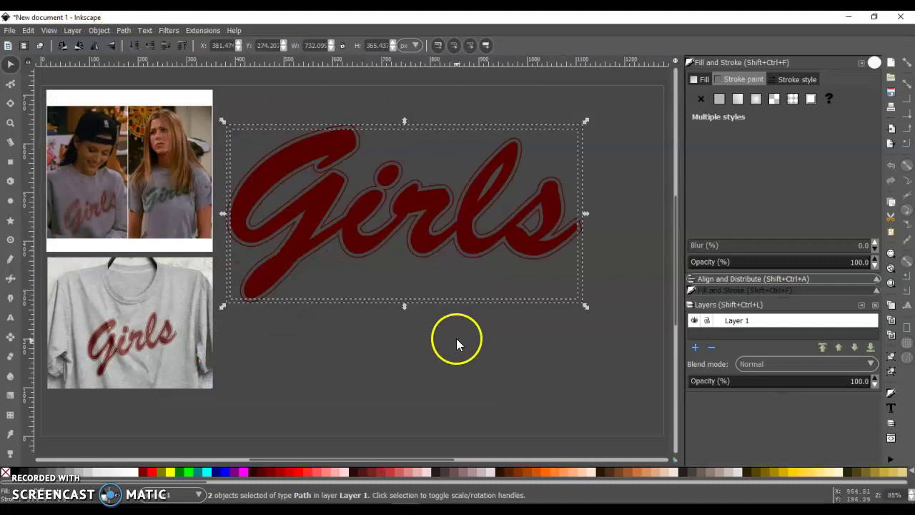
{"action": "left_click", "coordinate": [456, 341]}
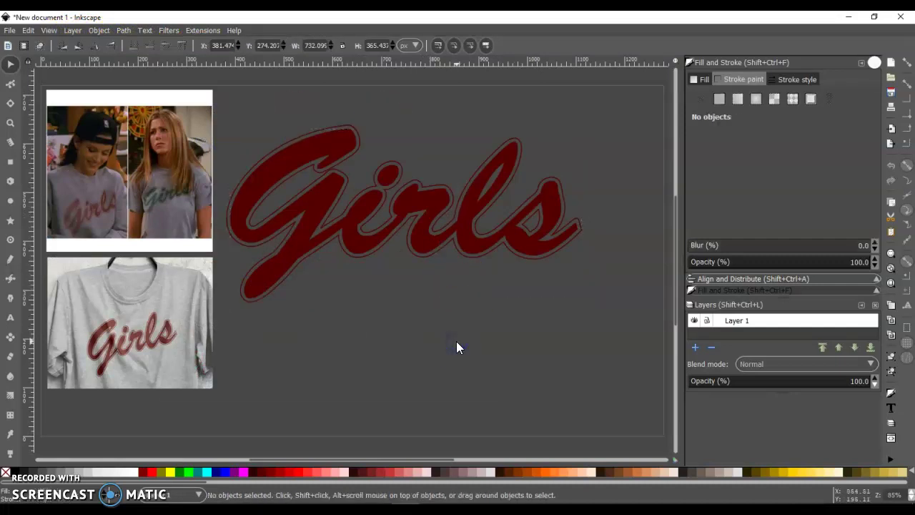